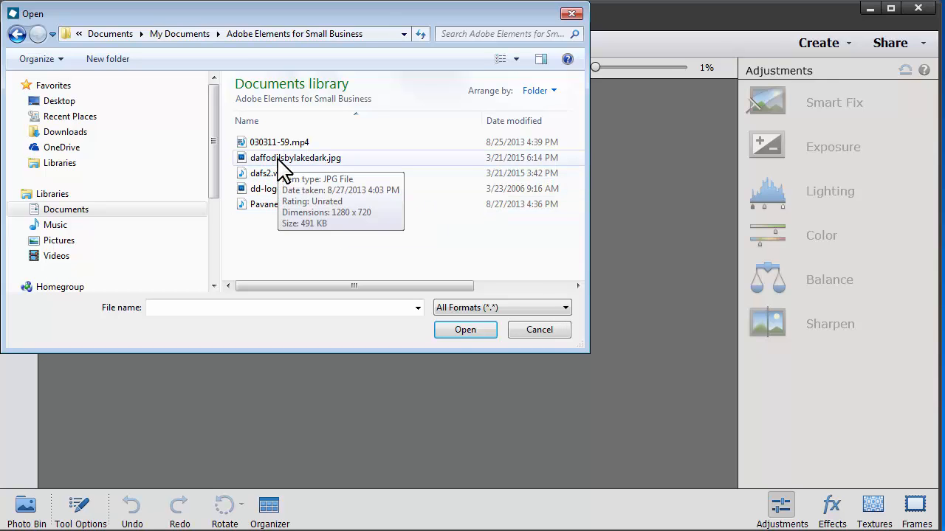
Step: Open daffodilsbylakedark.jpg from the Adobe Elements for Small Business folder and show the Photo Bin
left_click(279, 158)
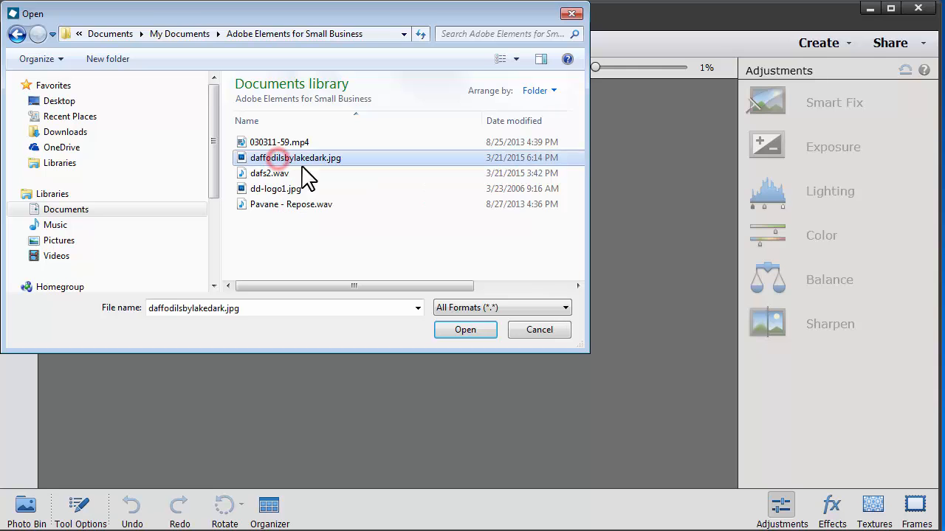
left_click(477, 332)
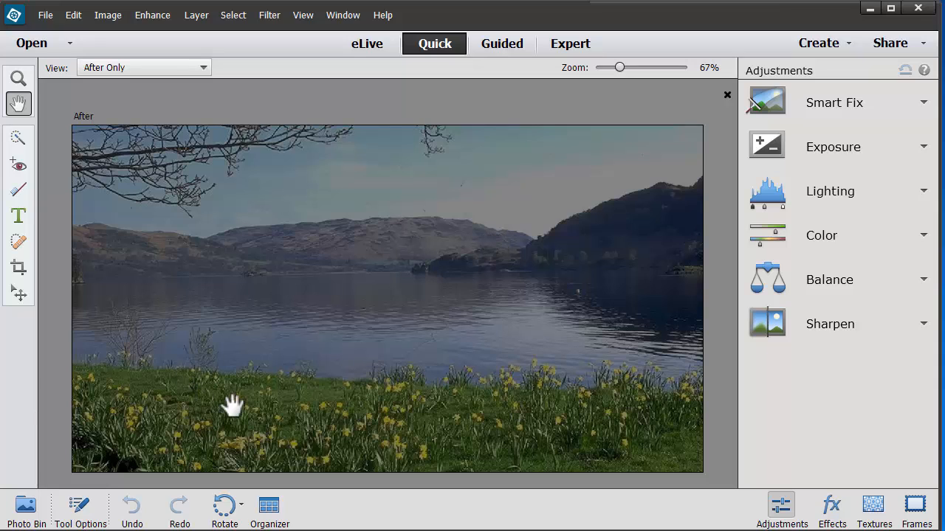
left_click(28, 509)
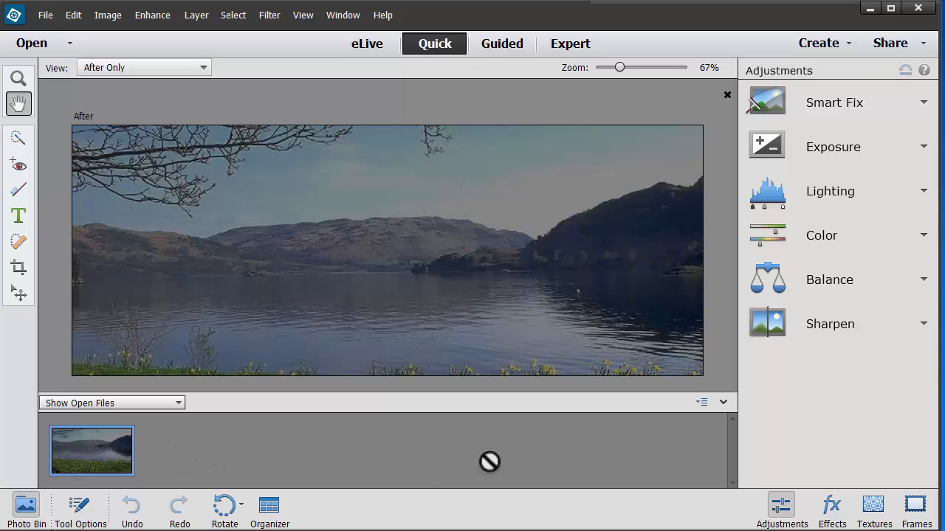
Step: Open dd-logo1.jpg as a second file, and return to the lake photo with the Photo Bin hidden
left_click(45, 15)
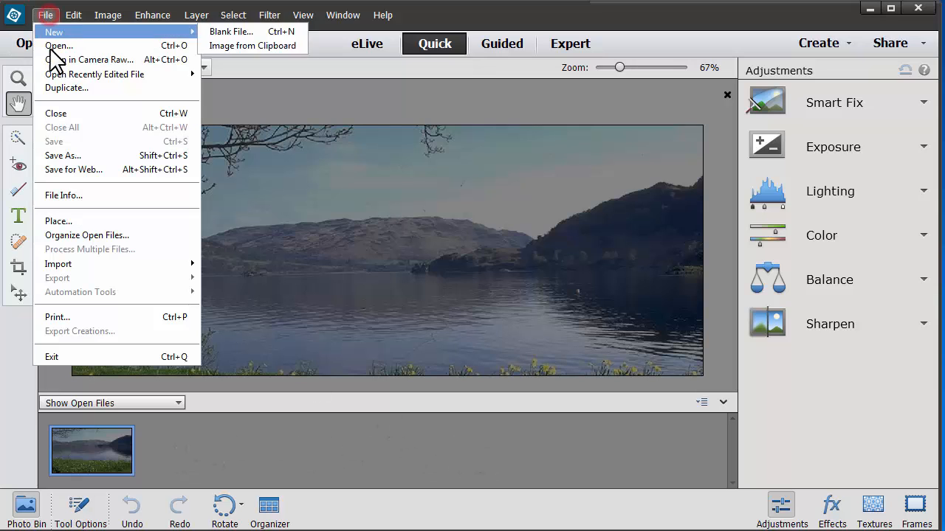
mouse_move(82, 74)
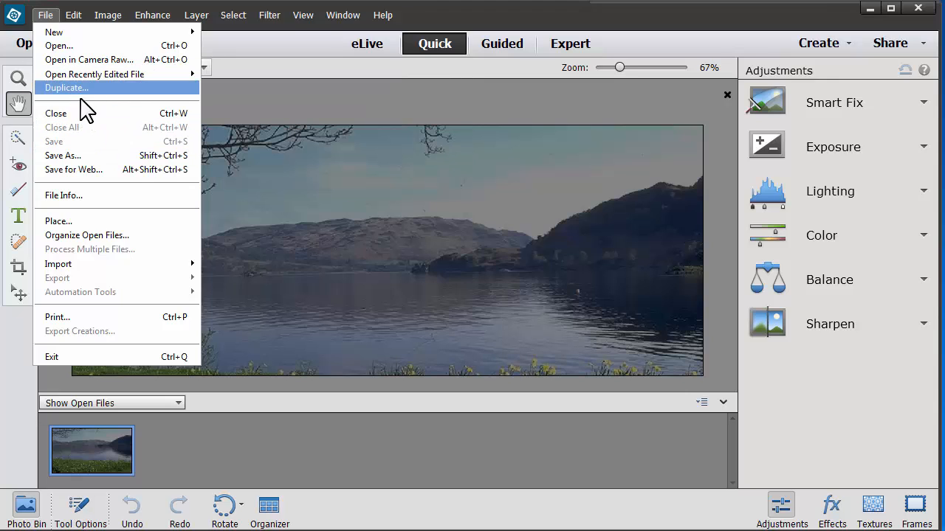
left_click(63, 47)
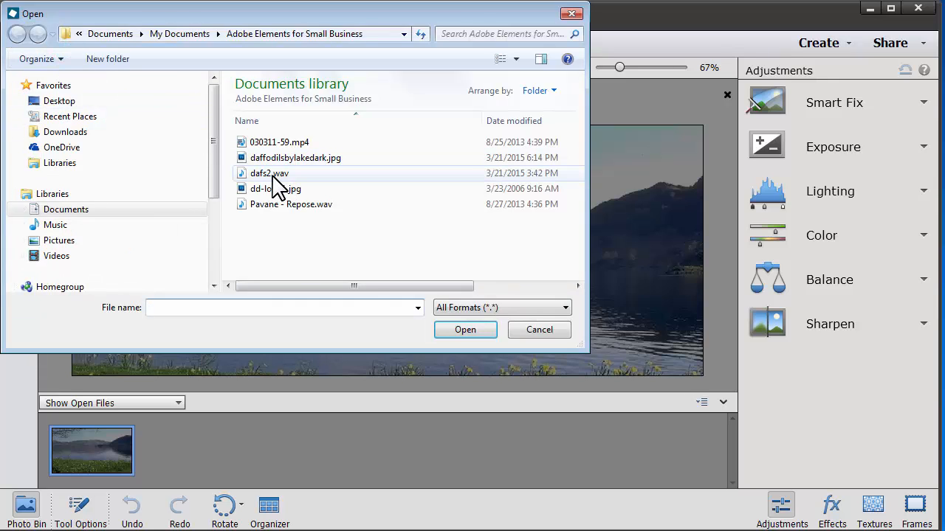
left_click(269, 190)
left_click(268, 190)
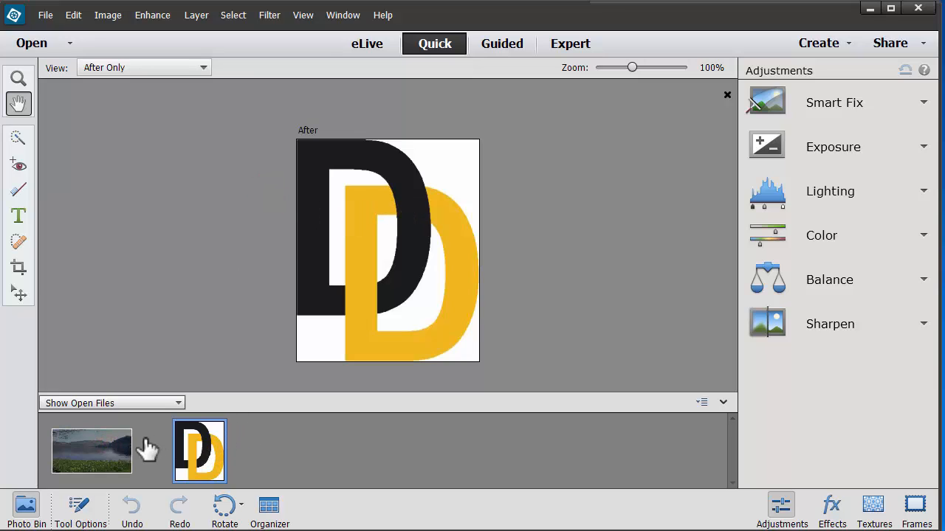
left_click(101, 451)
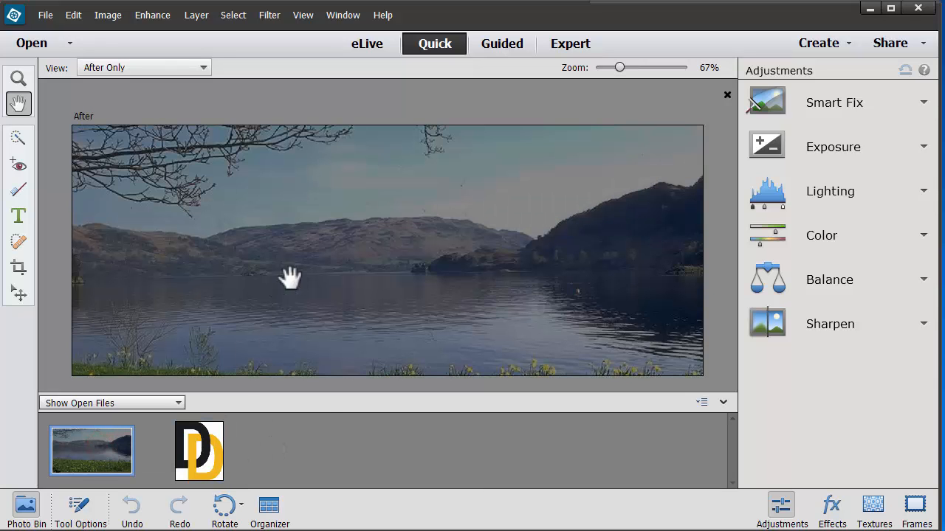
left_click(28, 509)
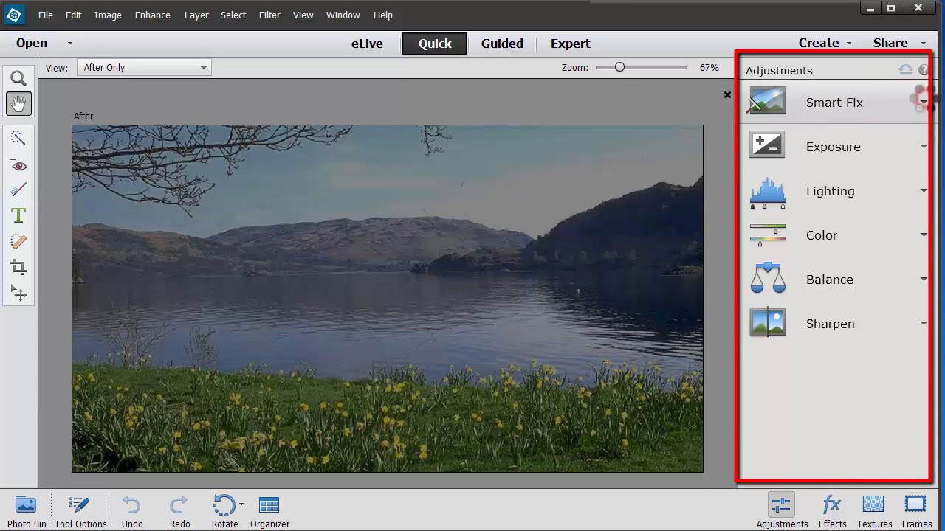
Step: Apply the automatic Smart Fix to the dark lake photo
left_click(923, 101)
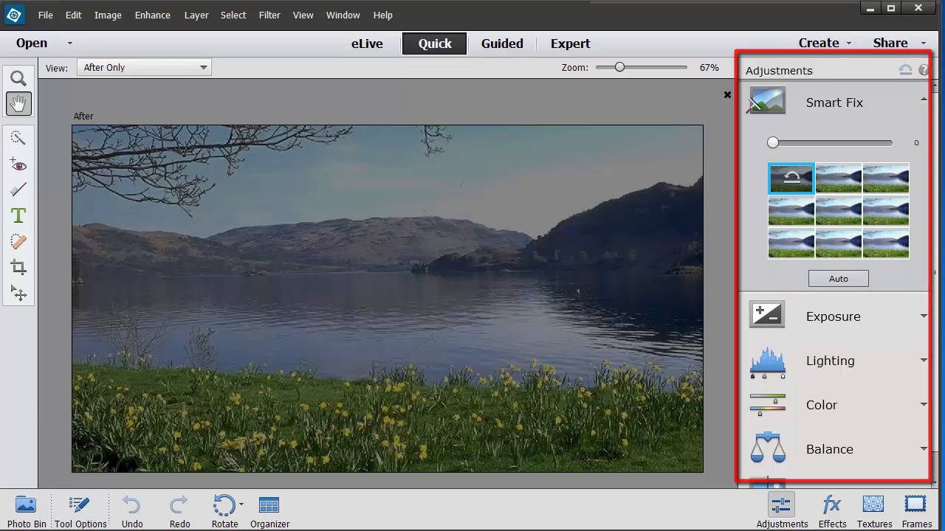
left_click(922, 317)
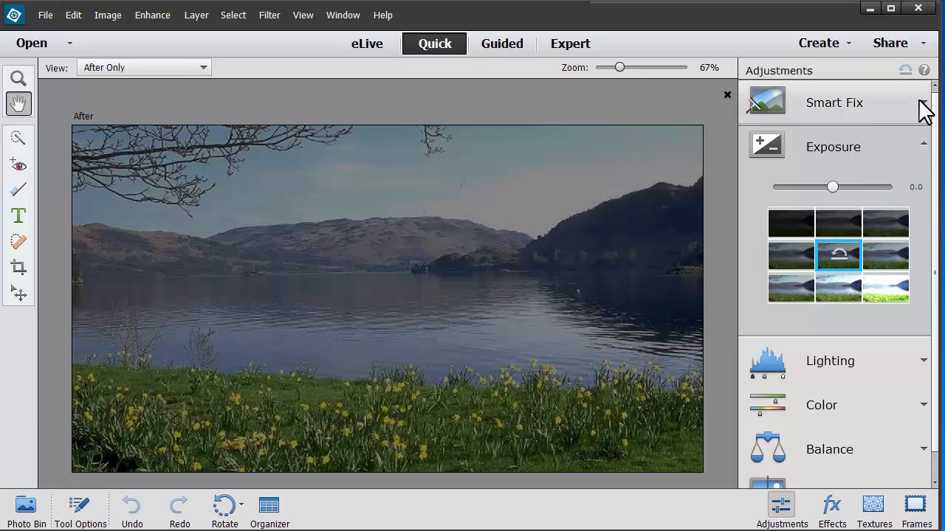
left_click(921, 103)
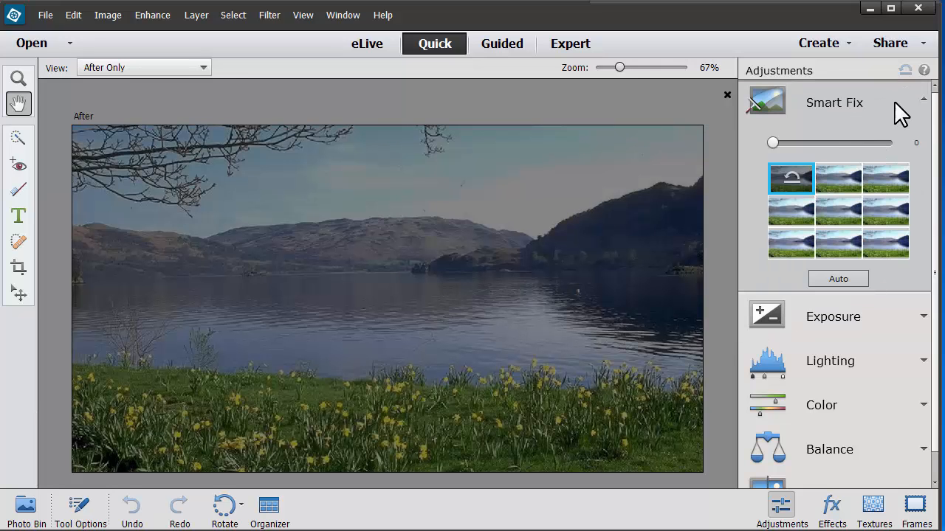
left_click(835, 278)
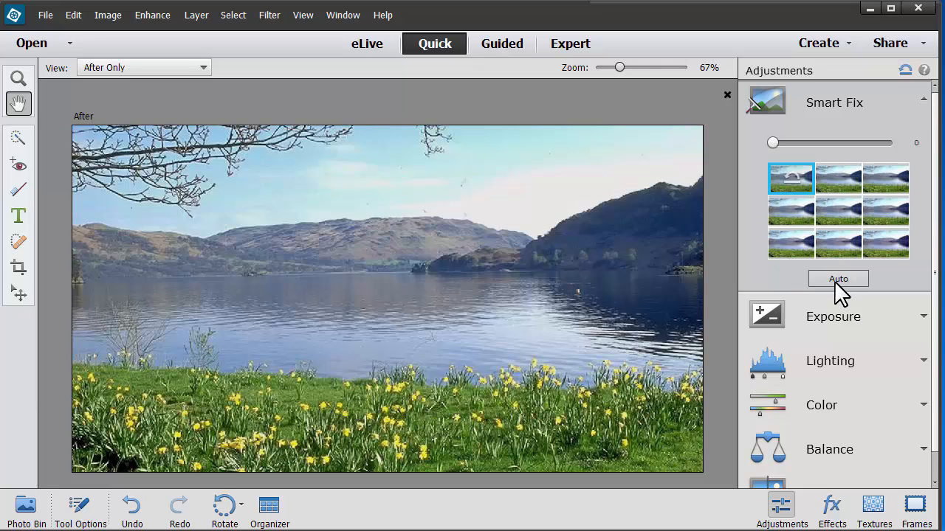
Step: Save the corrected photo as a new JPEG at Maximum quality (12), replacing "dark" in the file name
left_click(45, 15)
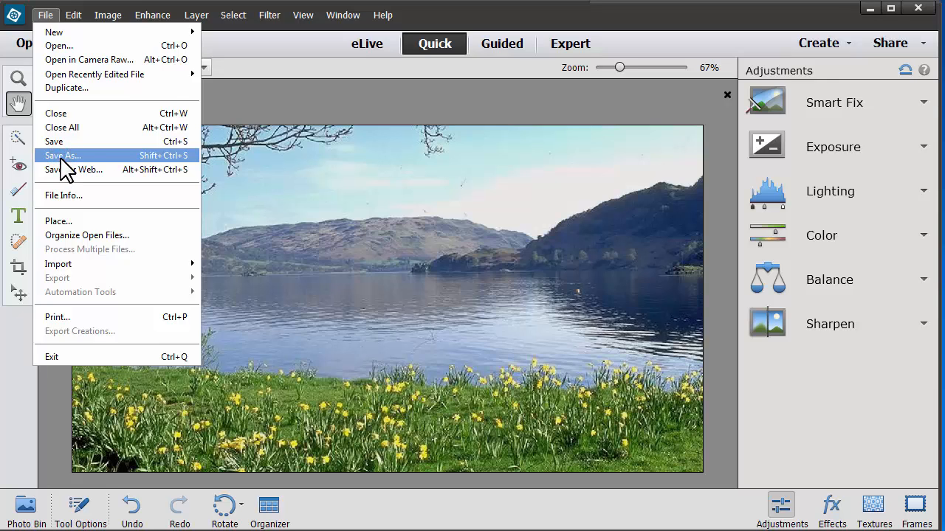
left_click(63, 156)
left_click(173, 277)
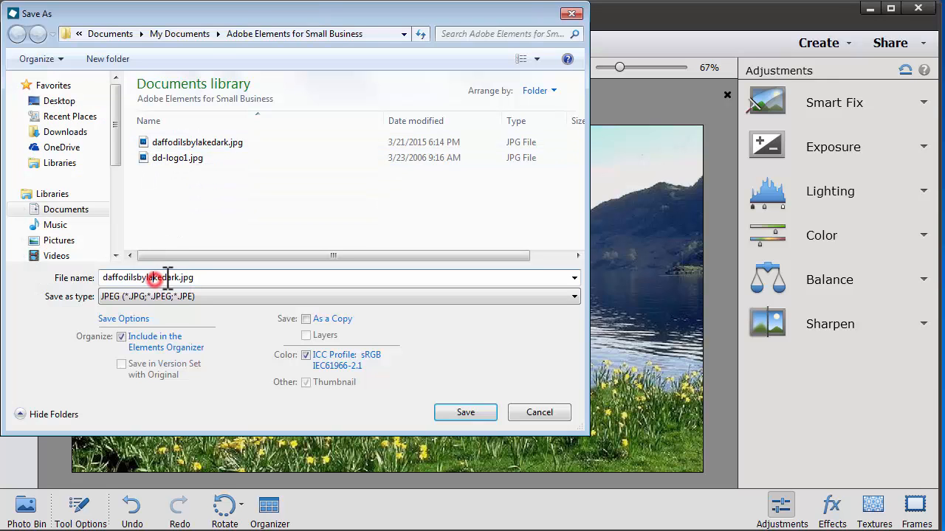
left_click_drag(180, 276, 169, 277)
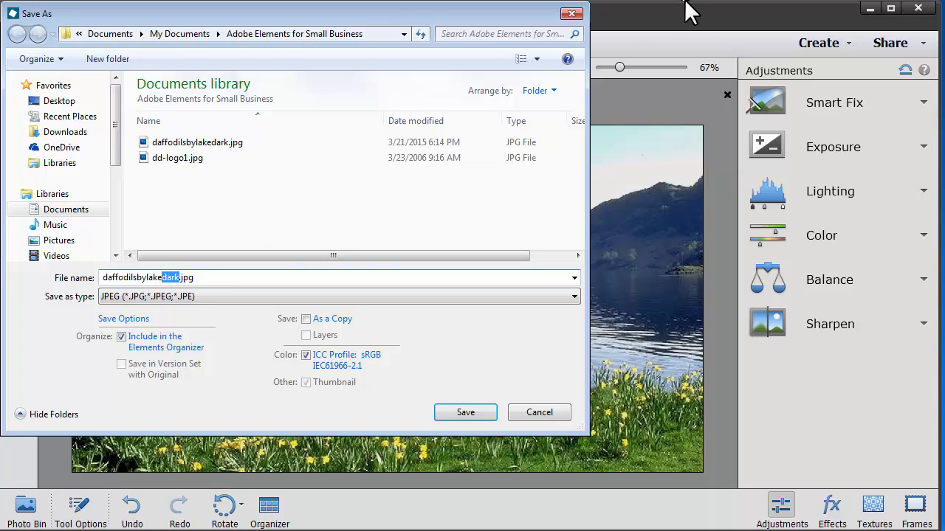
type("fixe")
left_click(480, 412)
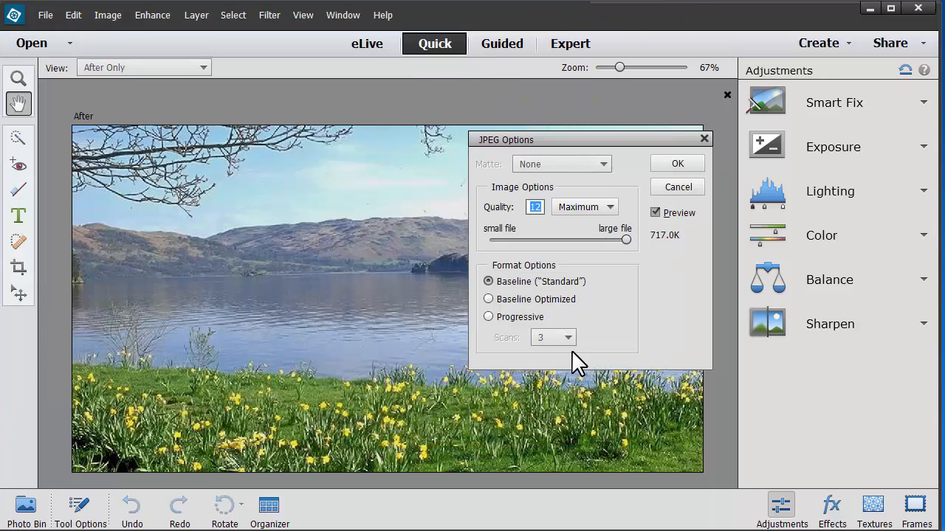
left_click(691, 164)
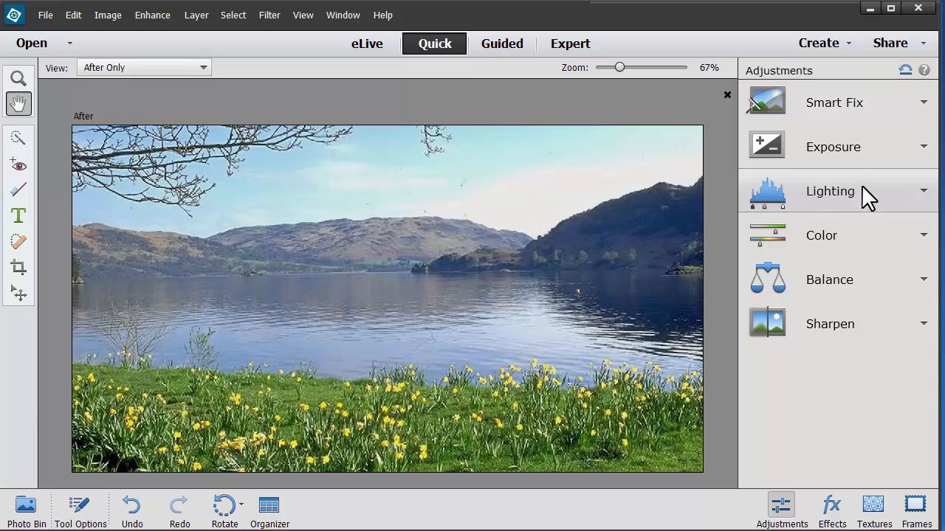
Step: Apply Auto Contrast to the lake photo and set its Shadows lighting adjustment to 62
left_click(906, 187)
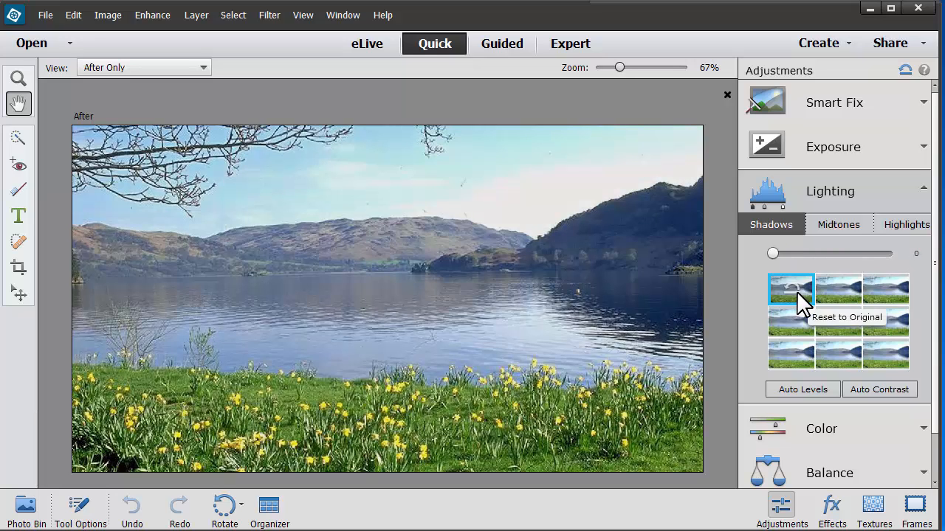
left_click(883, 391)
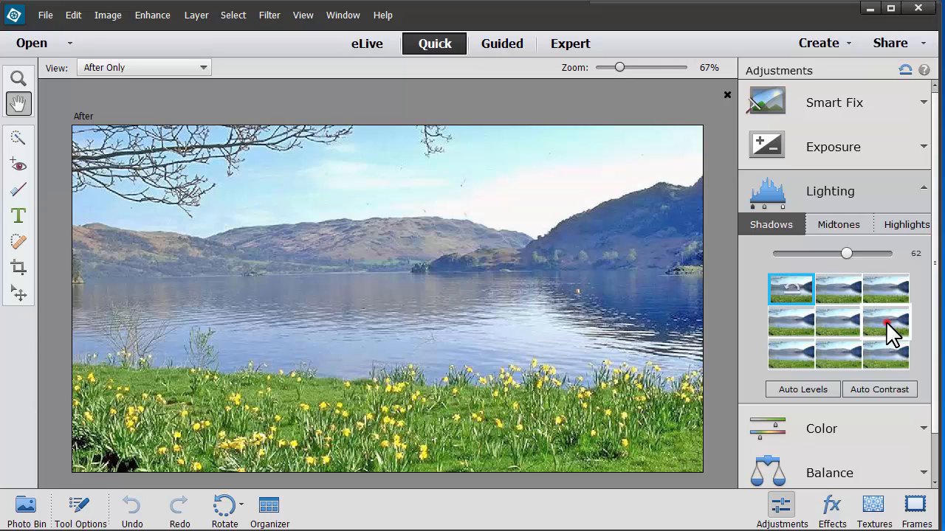
left_click(885, 321)
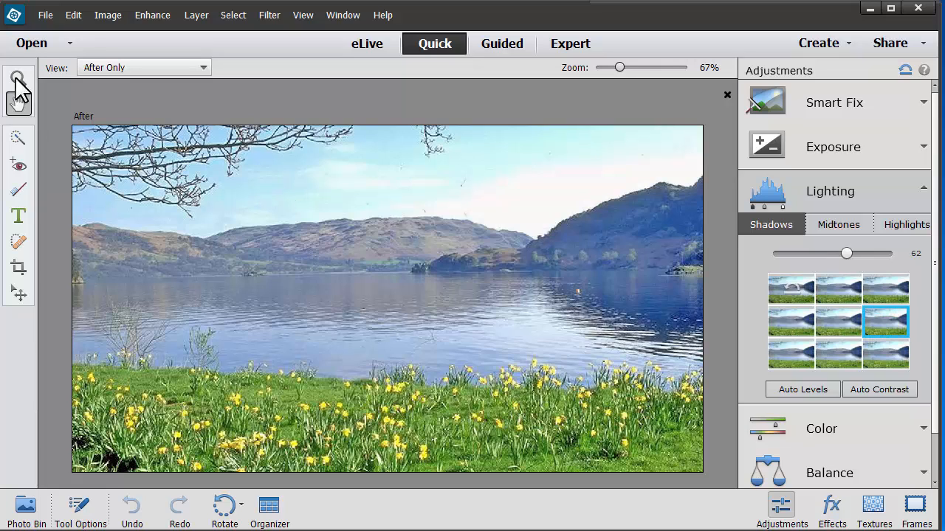
Step: Save the adjusted lake photo and close it
left_click(47, 13)
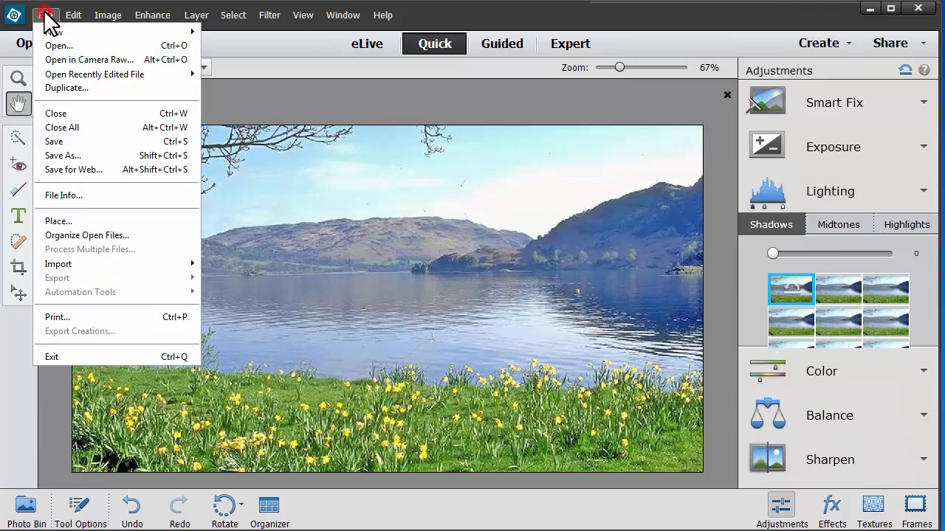
left_click(59, 141)
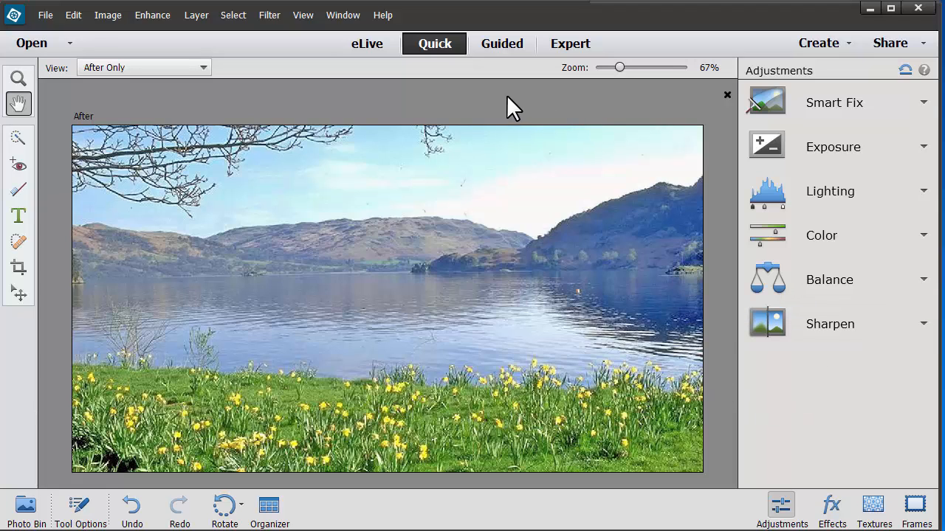
left_click(29, 11)
left_click(51, 111)
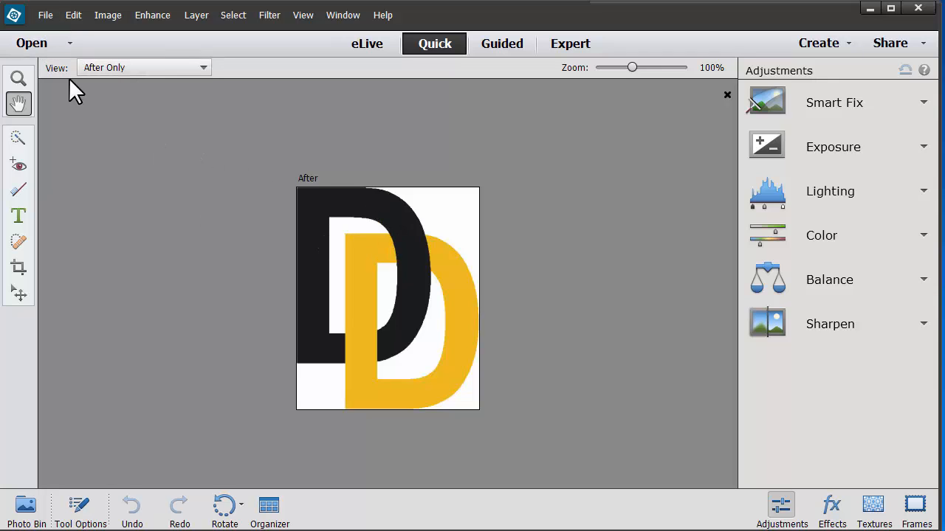
Step: Start a new blank file and name it The Frame
left_click(38, 15)
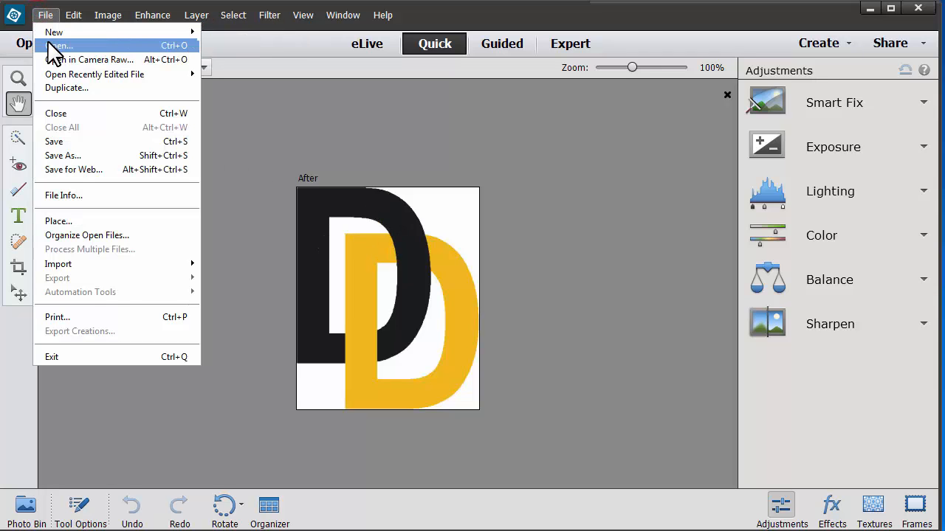
mouse_move(50, 32)
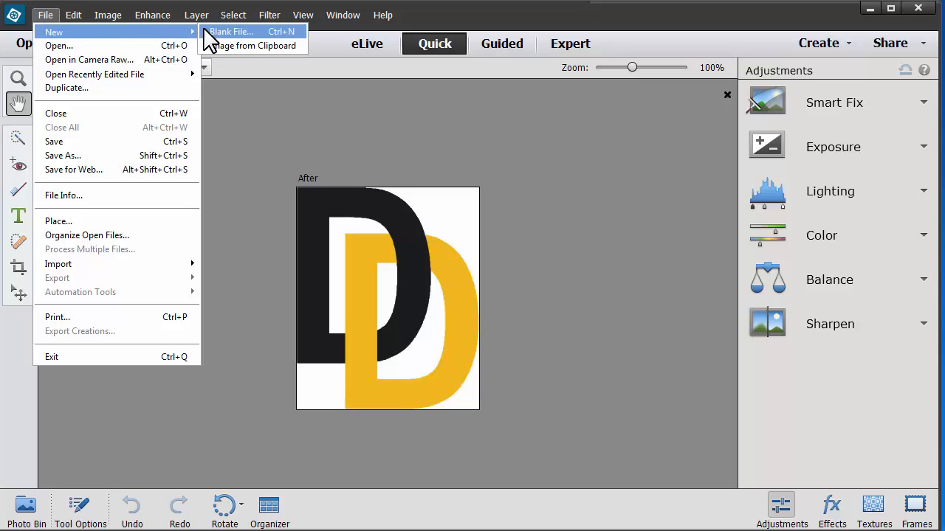
left_click(212, 31)
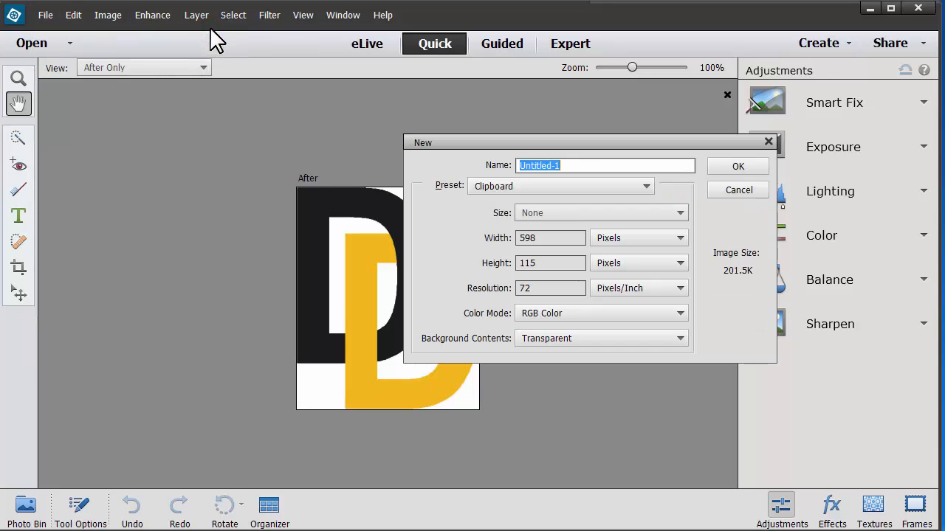
left_click(577, 167)
type("The Fram")
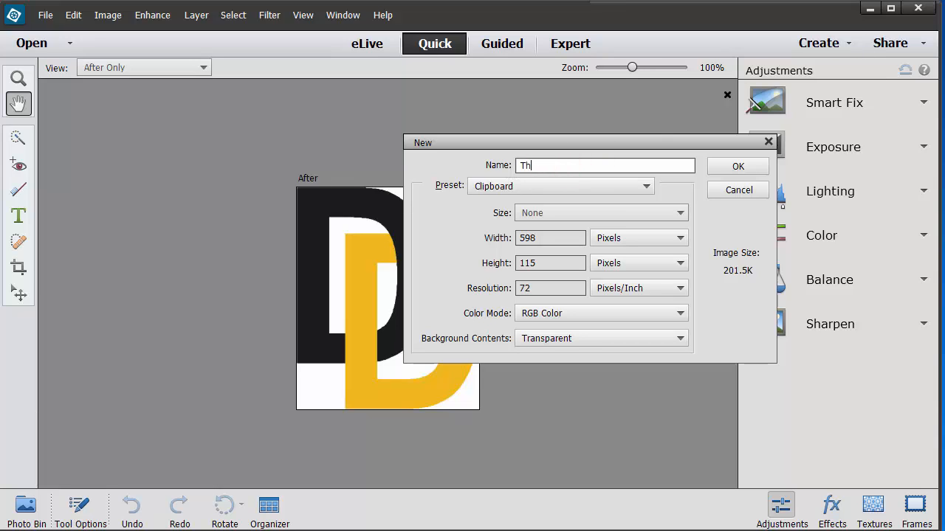
type("e G")
Step: Create the file with the Film & Video preset at HDV/HDTV 720p size, 1280 by 720 pixels, with a transparent background
left_click(642, 186)
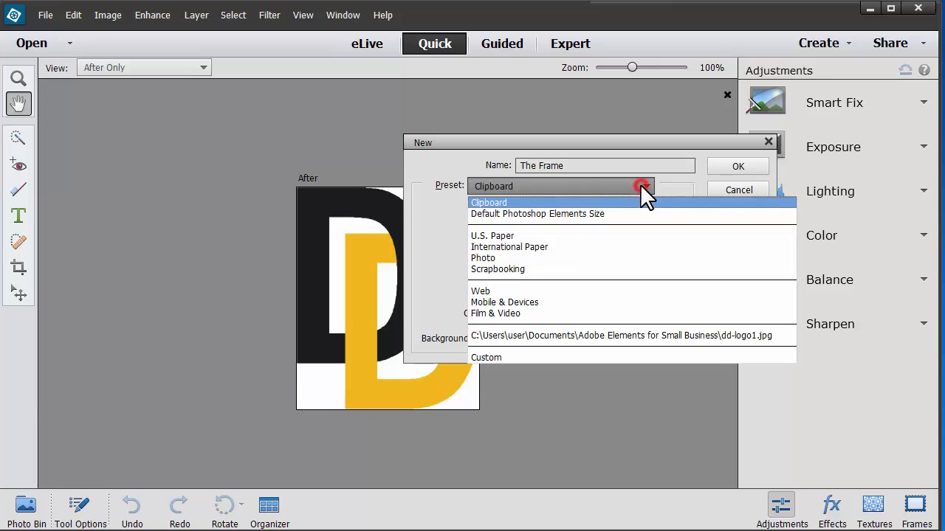
left_click(516, 310)
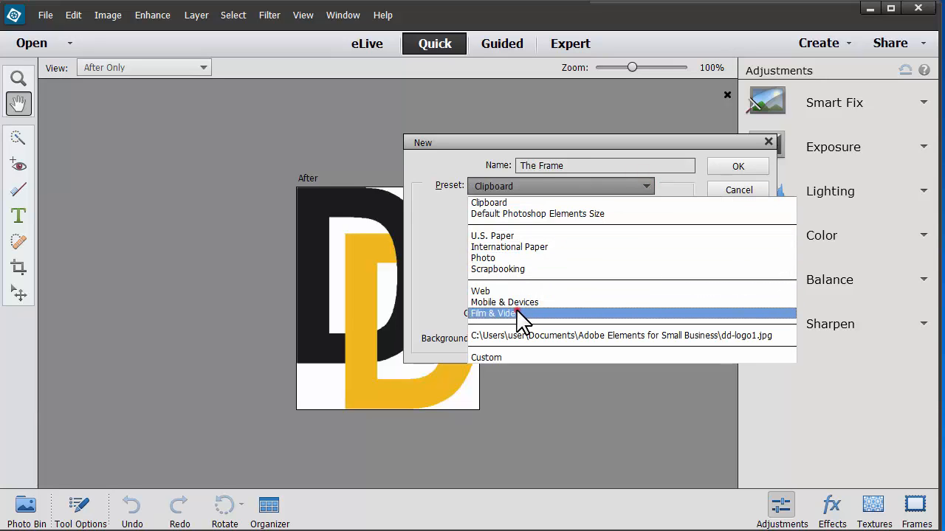
left_click(517, 310)
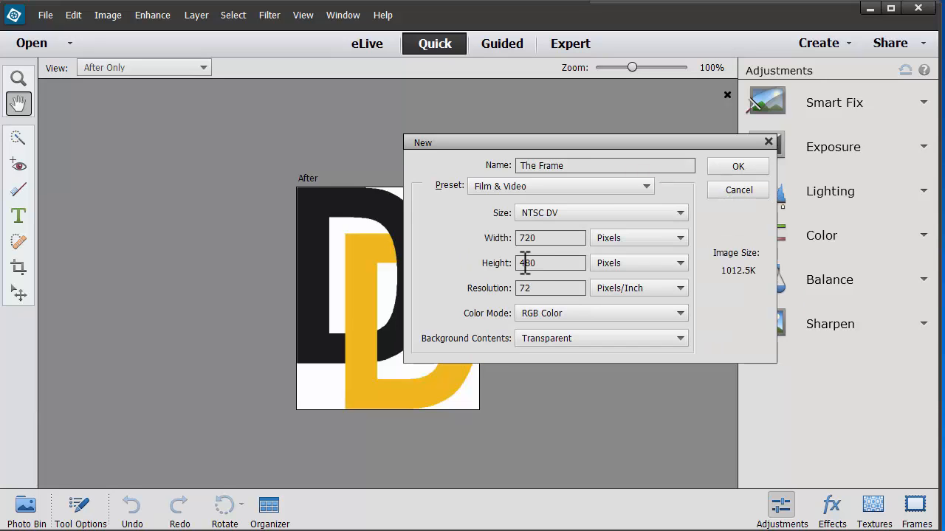
left_click(671, 212)
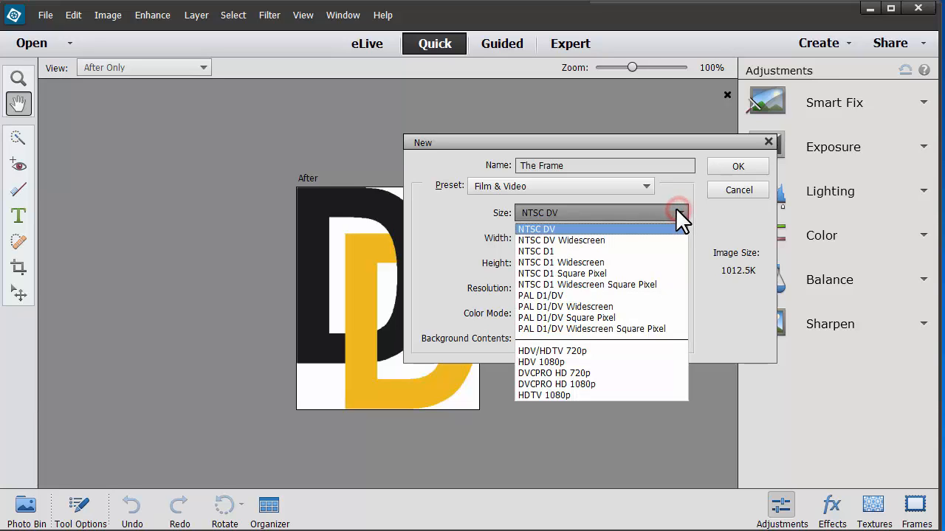
left_click(598, 351)
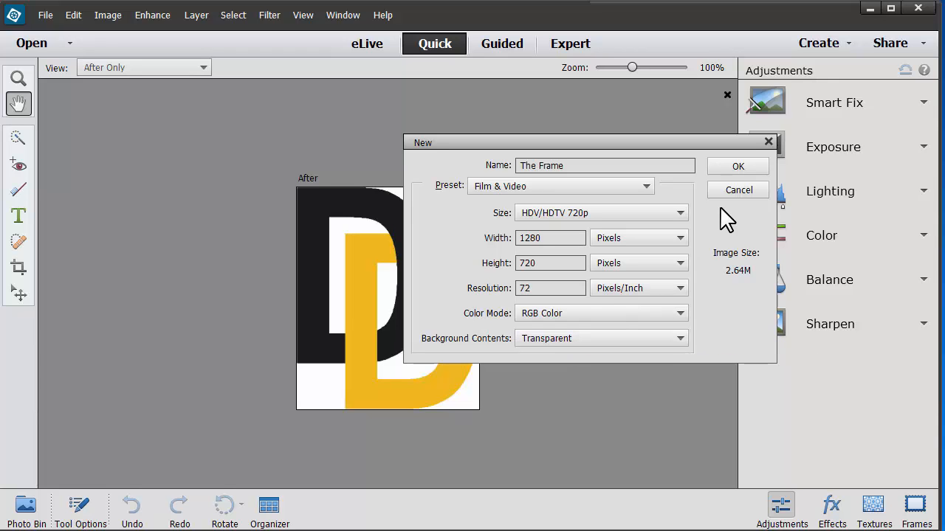
left_click(748, 167)
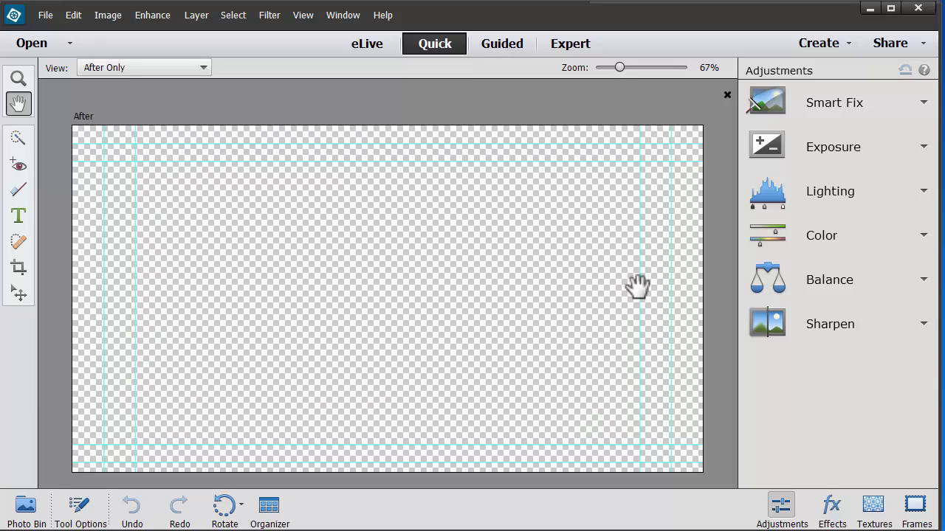
Step: Switch to Expert mode and set the Custom Shape tool to the Frame 16 shape from the Frames set
left_click(322, 185)
left_click(566, 44)
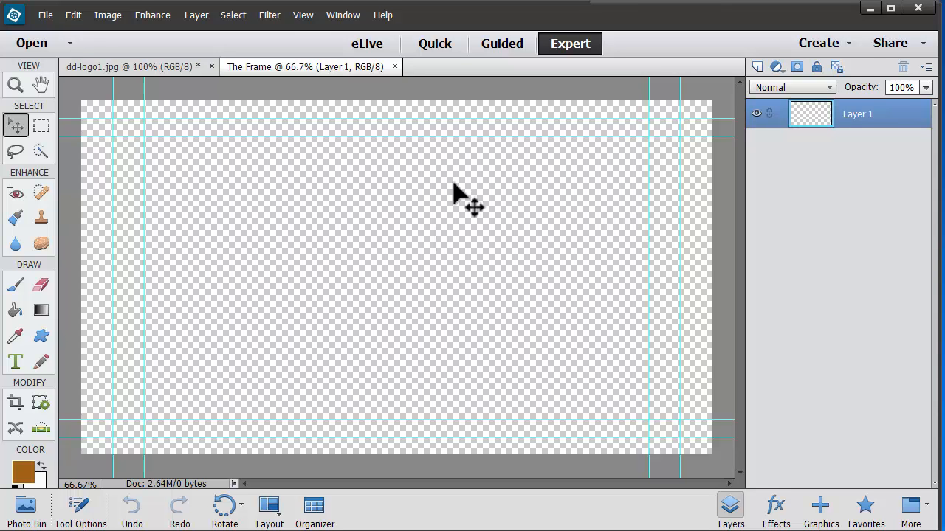
left_click(42, 341)
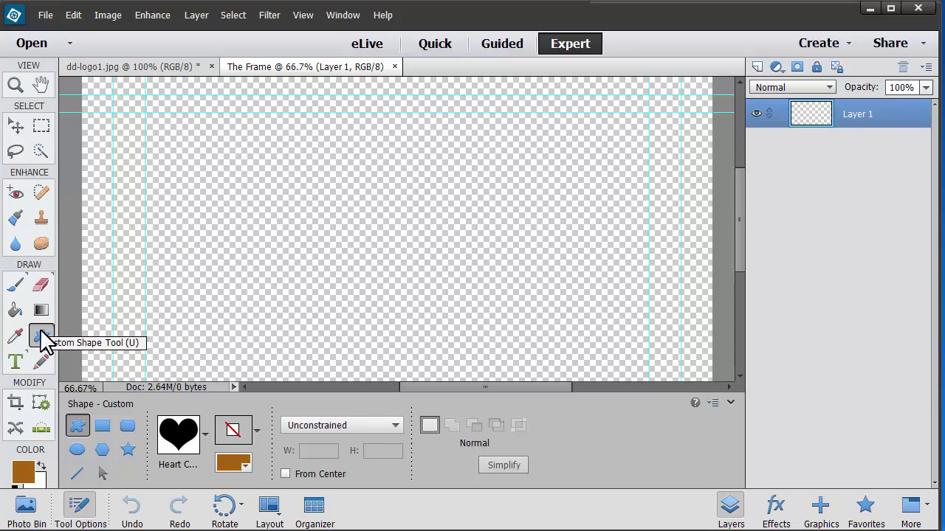
left_click(206, 435)
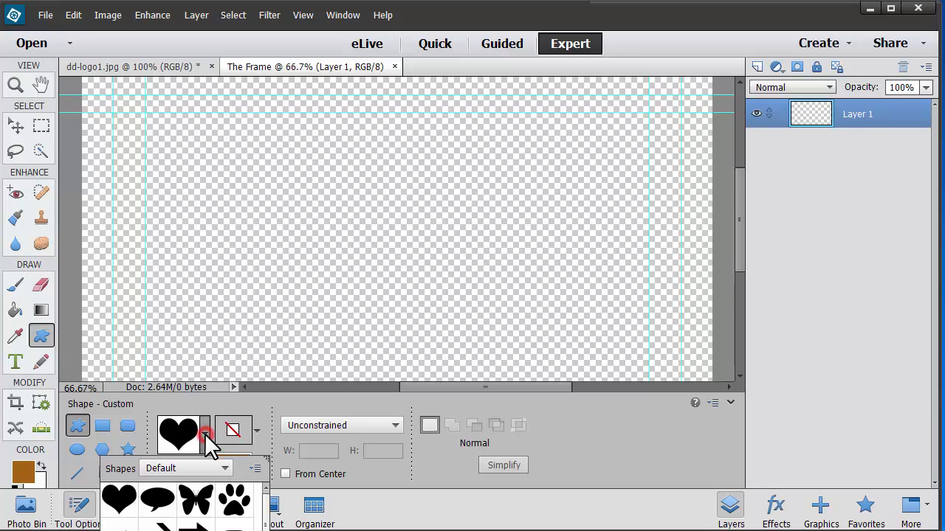
left_click(225, 468)
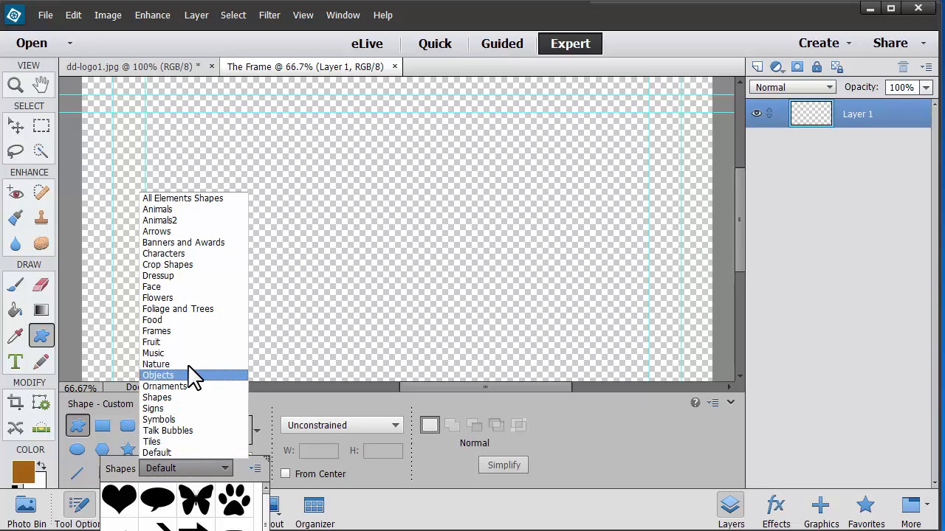
left_click(188, 336)
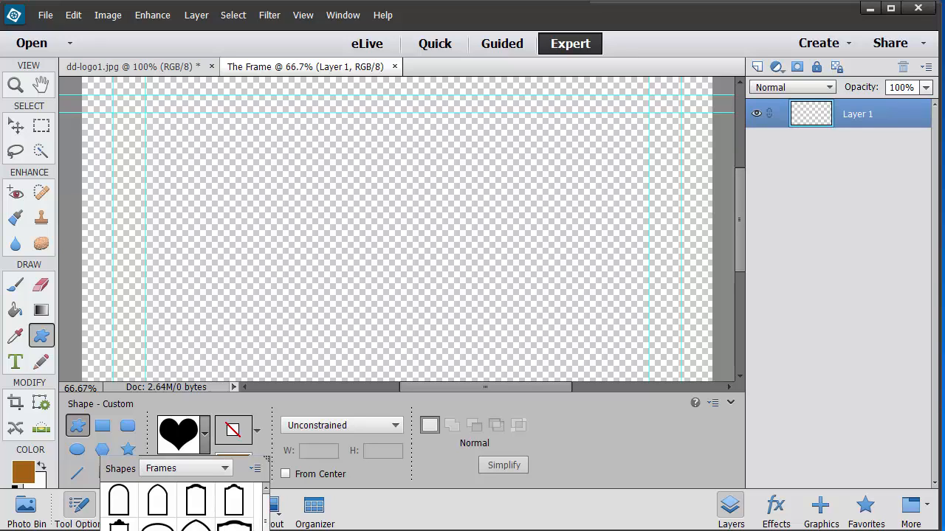
left_click(178, 530)
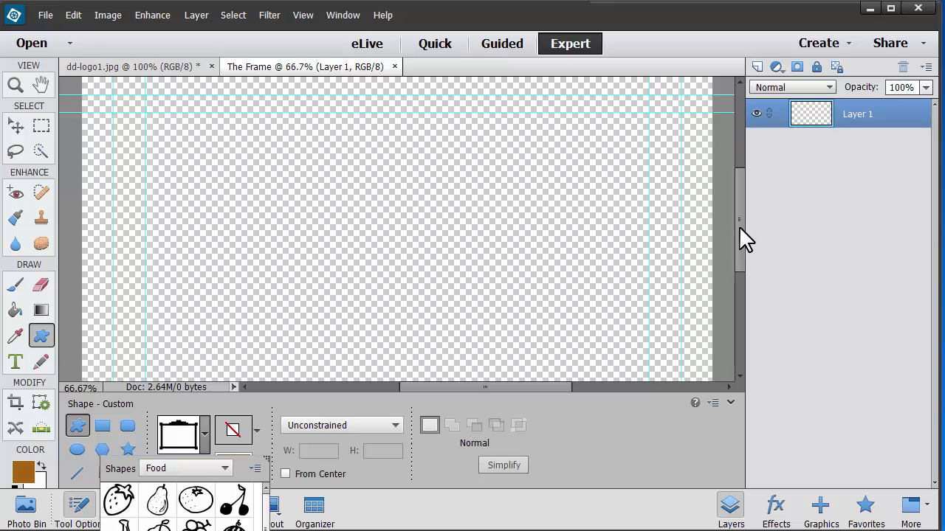
left_click_drag(740, 238, 741, 226)
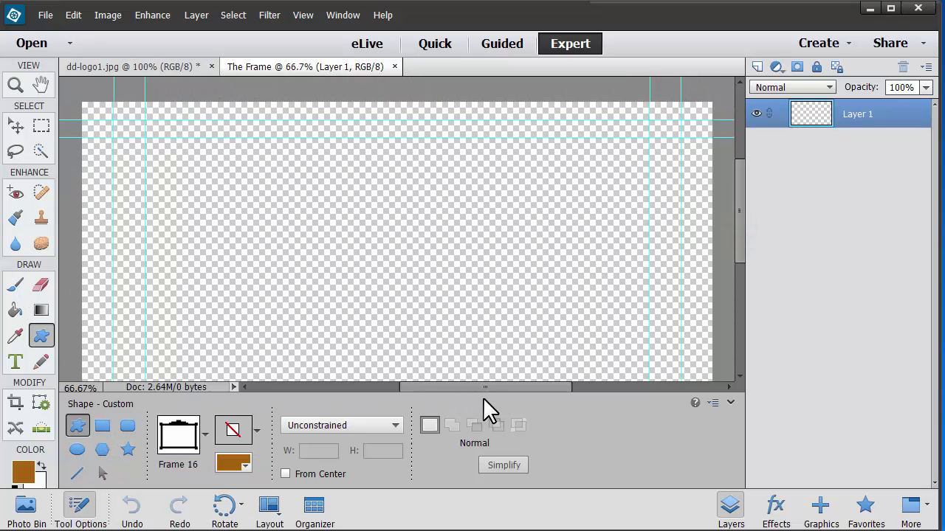
Step: Look through the shape's color swatches and accept brown #a3620a as the foreground color
left_click(232, 464)
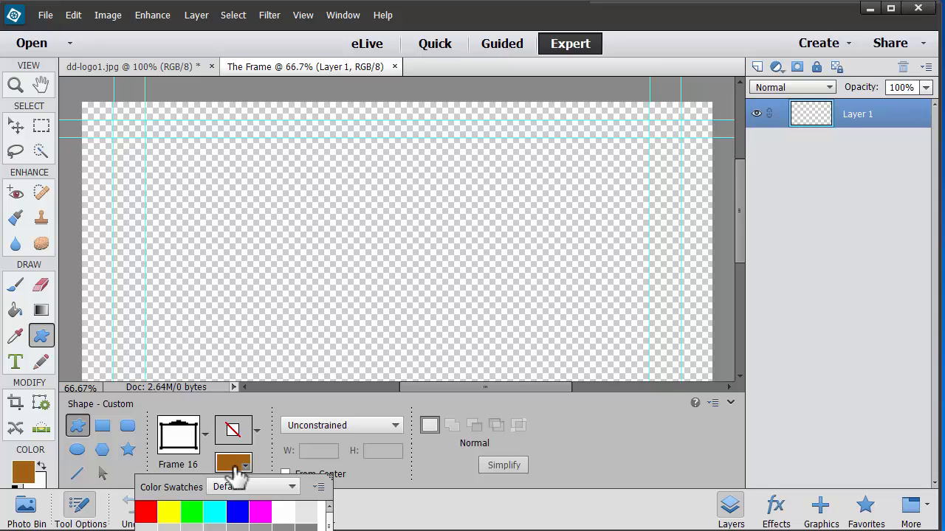
scroll(325, 525, "down", 6)
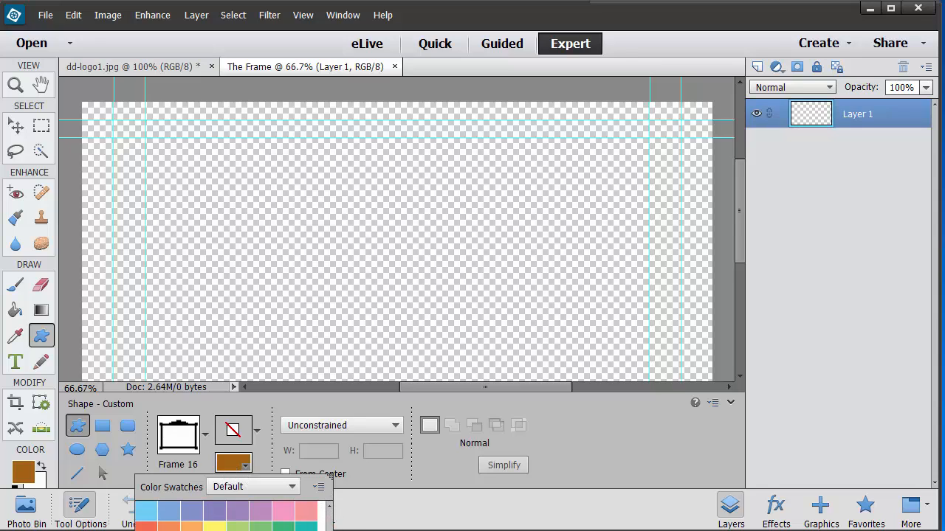
scroll(325, 525, "up", 3)
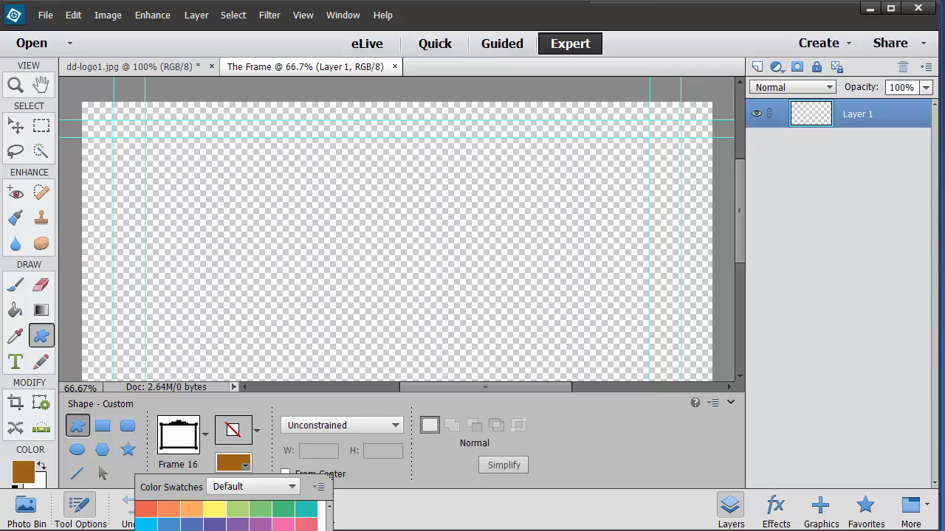
left_click(24, 471)
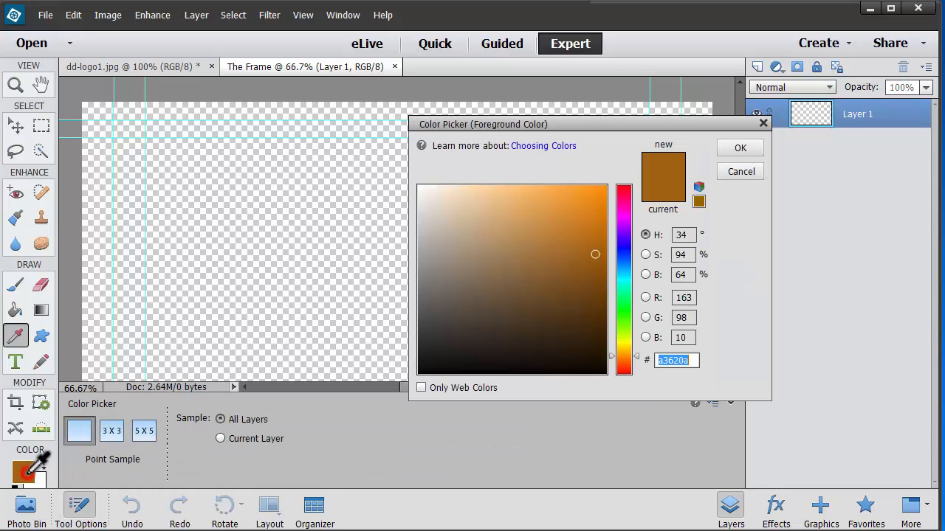
left_click(27, 470)
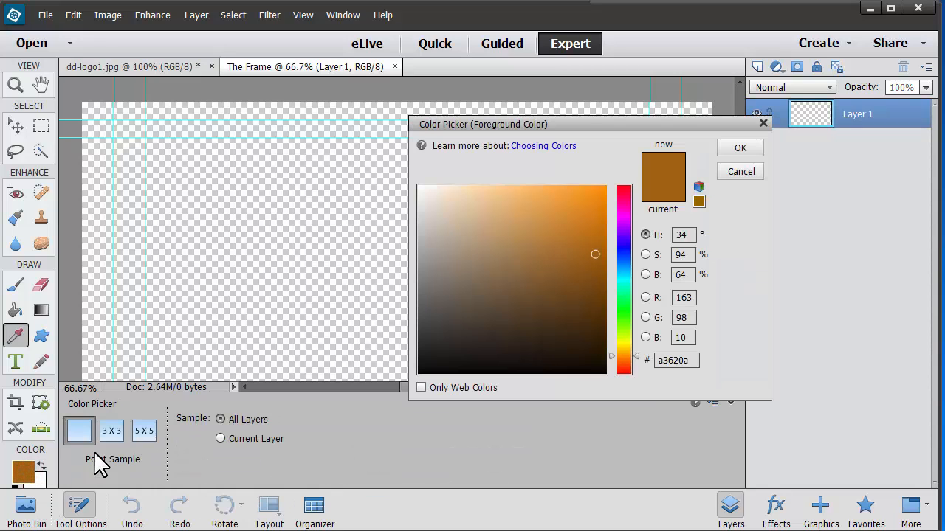
left_click(740, 148)
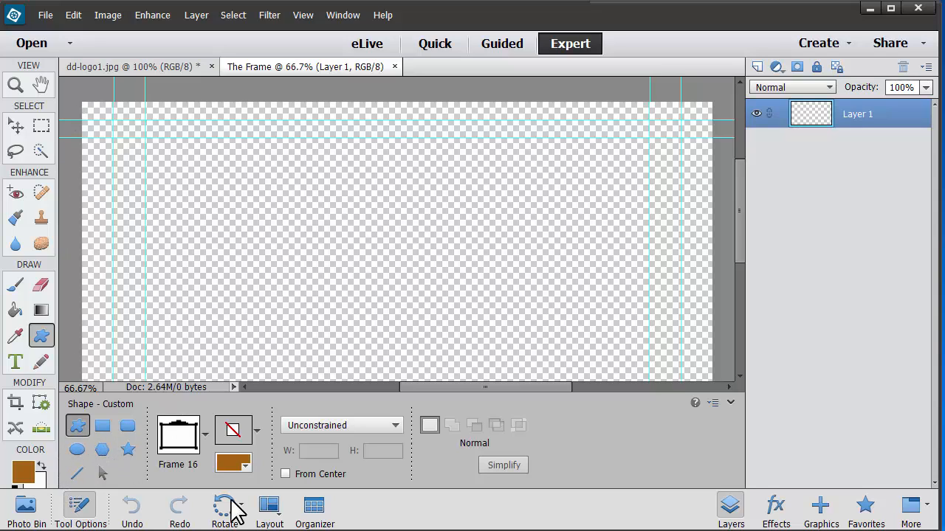
Step: Draw the Frame 16 shape across the whole canvas and free-transform its left side to align with the canvas edge
left_click(83, 507)
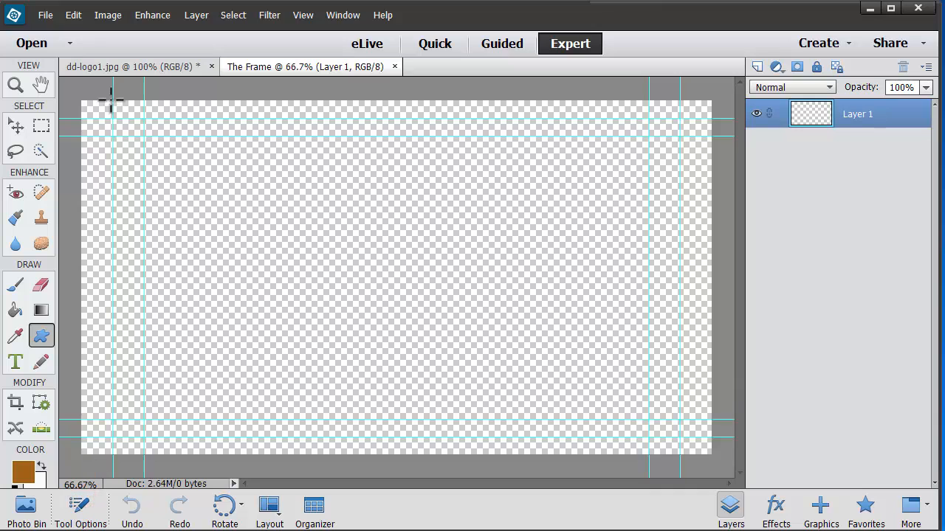
left_click_drag(79, 99, 710, 452)
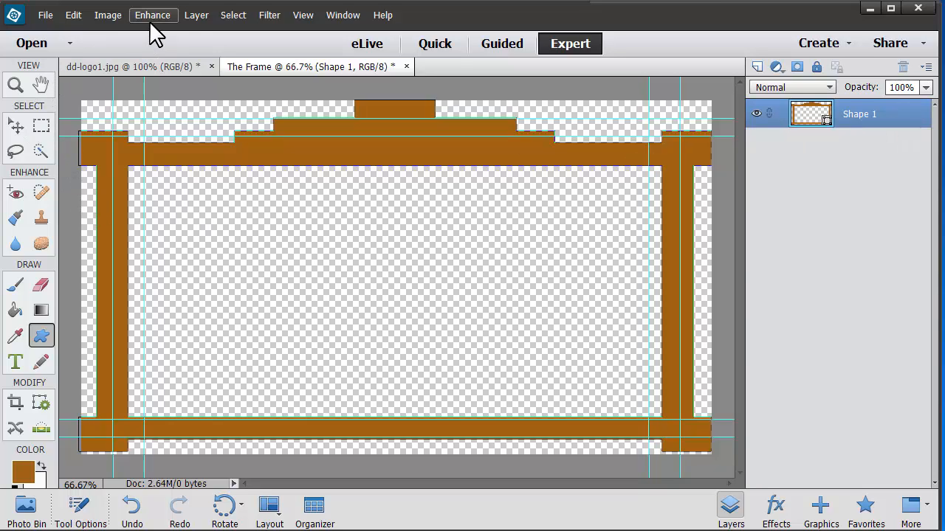
left_click(109, 18)
mouse_move(112, 33)
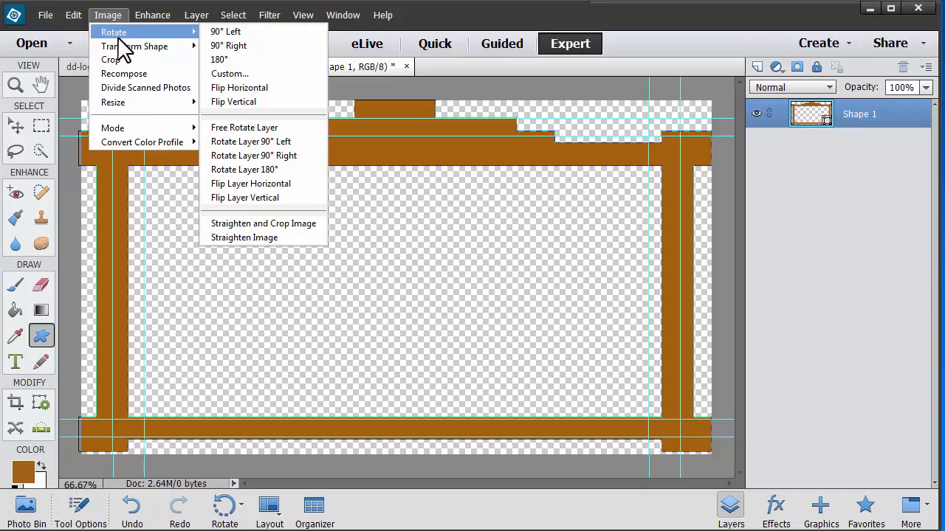
mouse_move(175, 47)
left_click(233, 47)
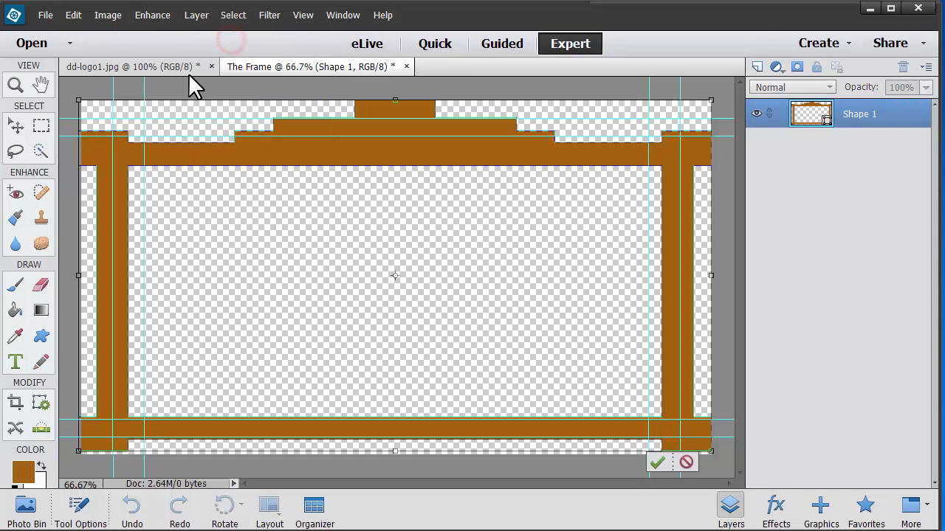
left_click_drag(79, 276, 81, 276)
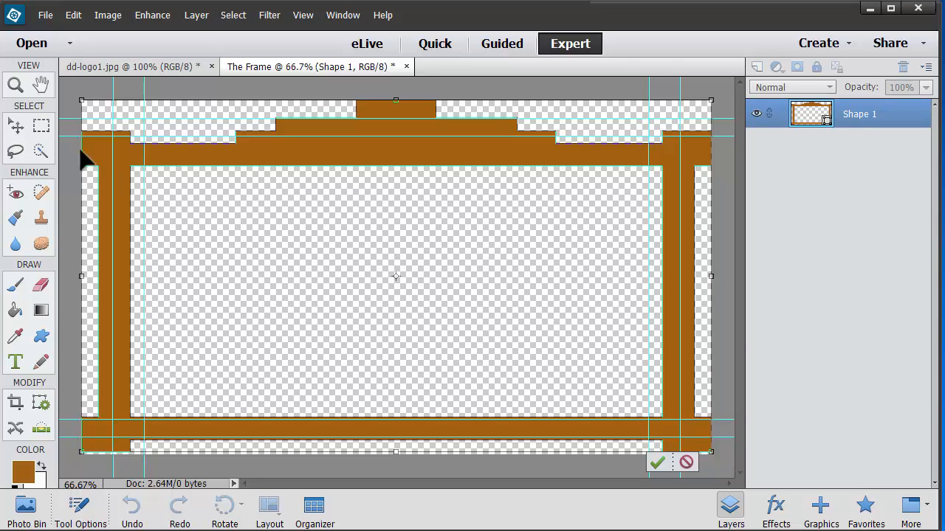
Step: Save The Frame file
left_click(45, 15)
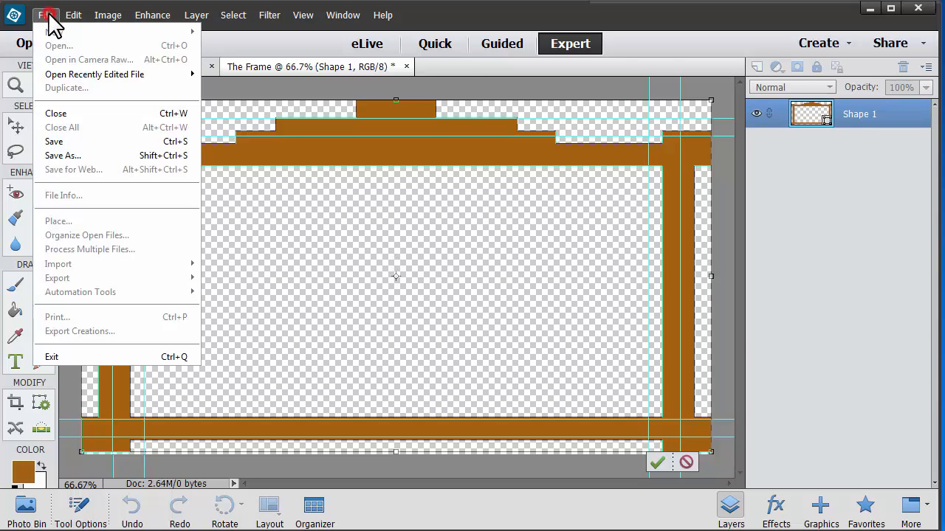
left_click(63, 144)
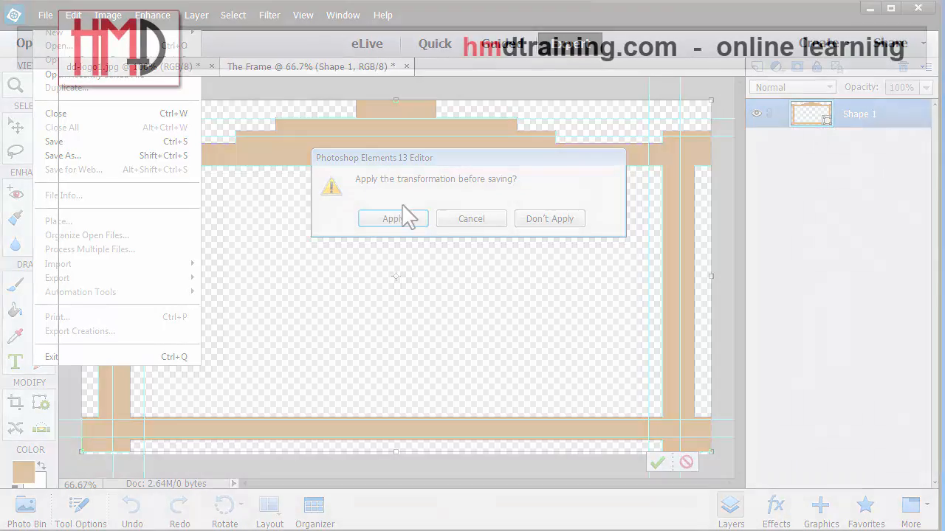